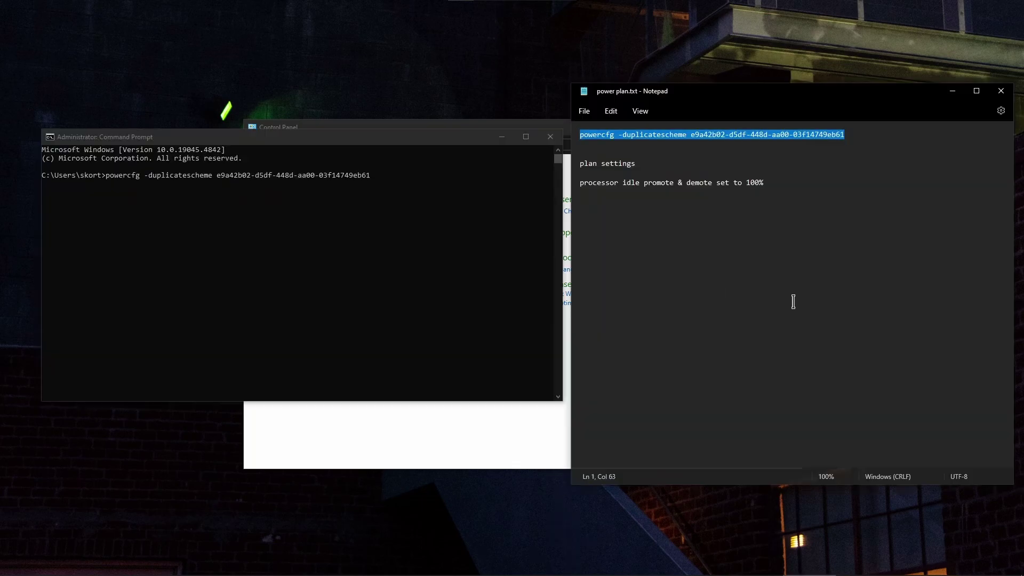
- Highlight the powercfg -duplicatescheme e9a42b02-d5df-448d-aa00-03f14749eb61 line in the power plan note and switch to Command Prompt to show the same command
click(793, 301)
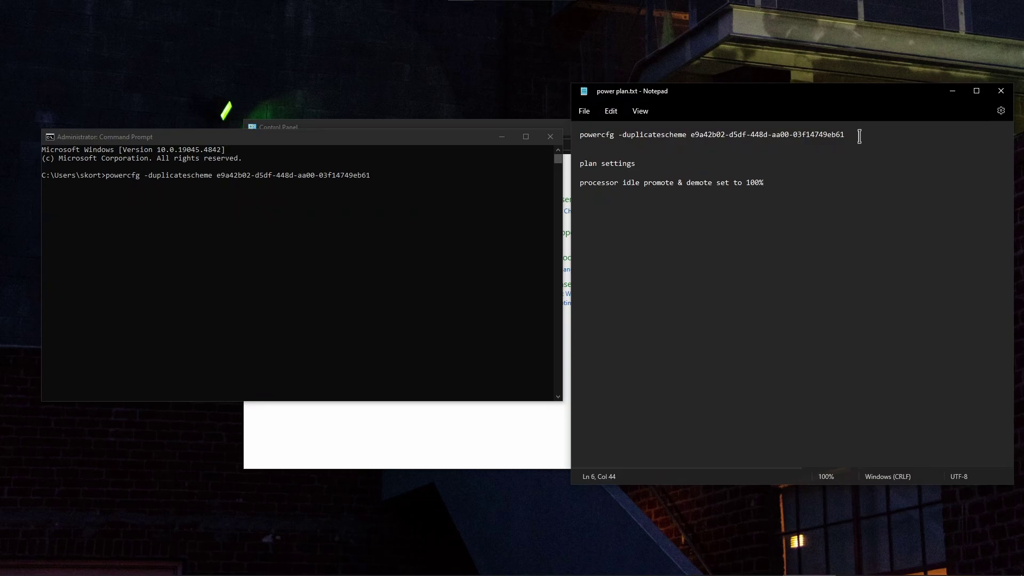
drag(859, 137, 576, 138)
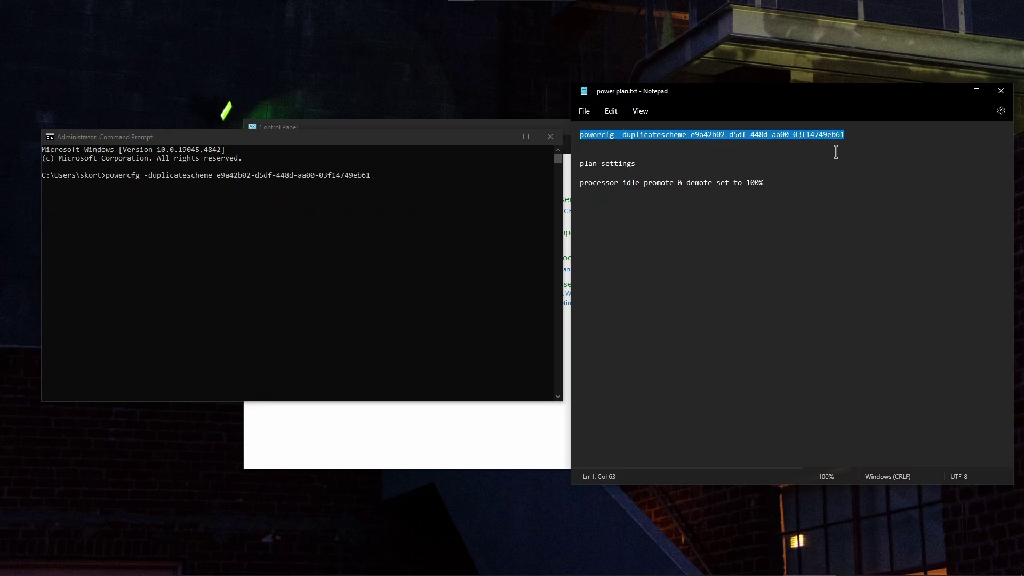
click(850, 134)
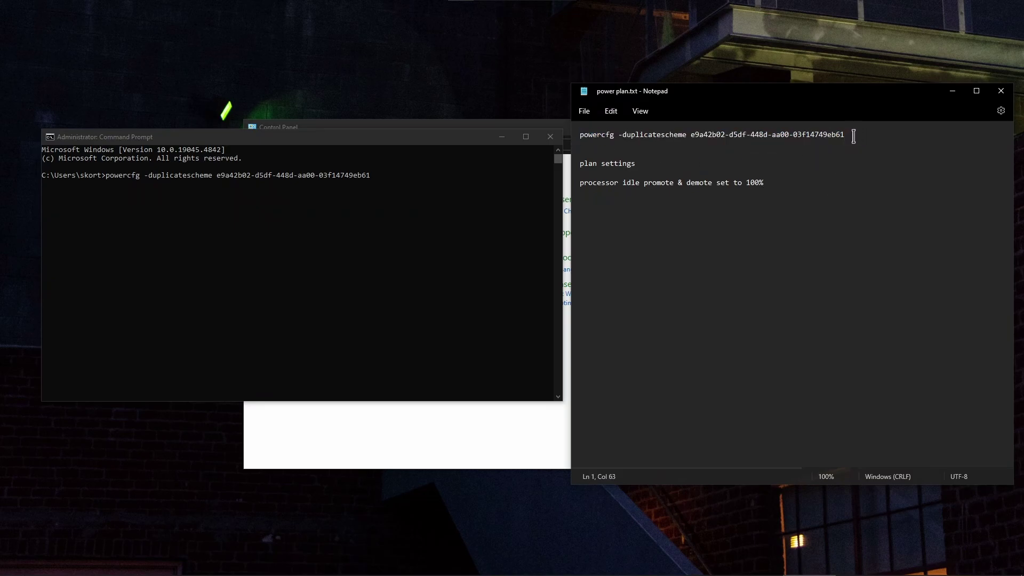
triple_click(848, 135)
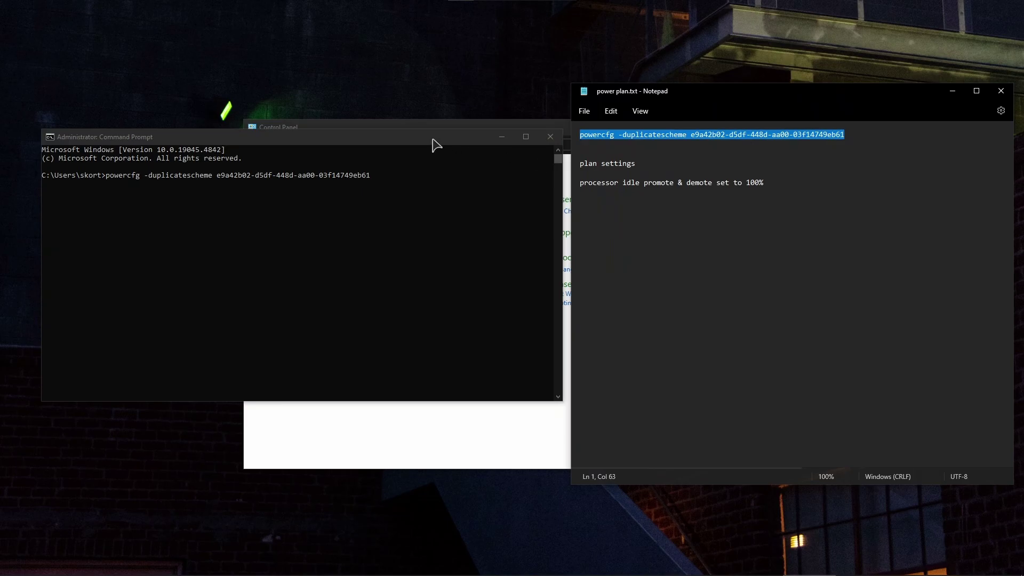
drag(434, 142, 437, 145)
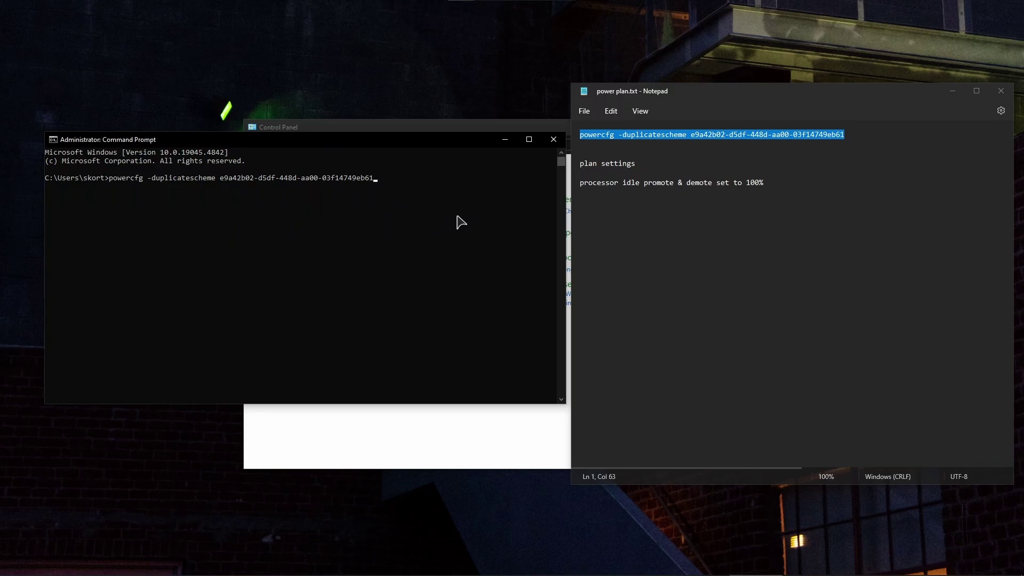
click(870, 195)
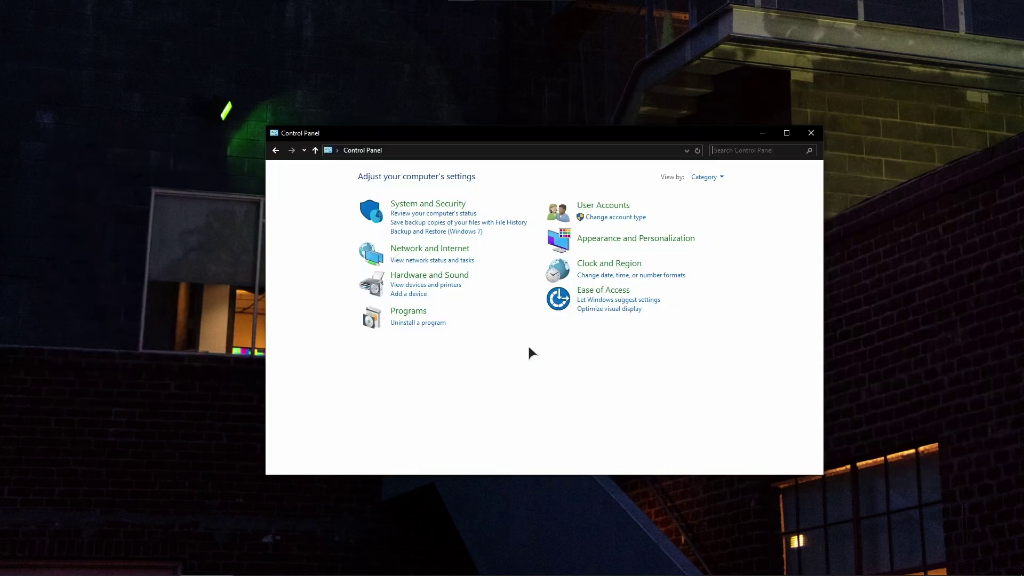
- Open Power Options from the Hardware and Sound category in Control Panel
click(441, 276)
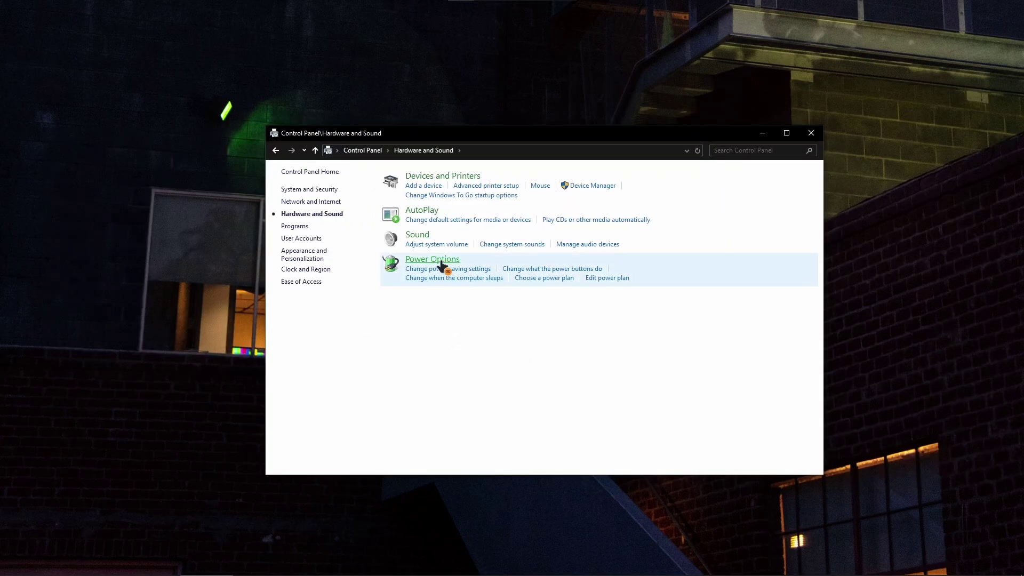
click(446, 268)
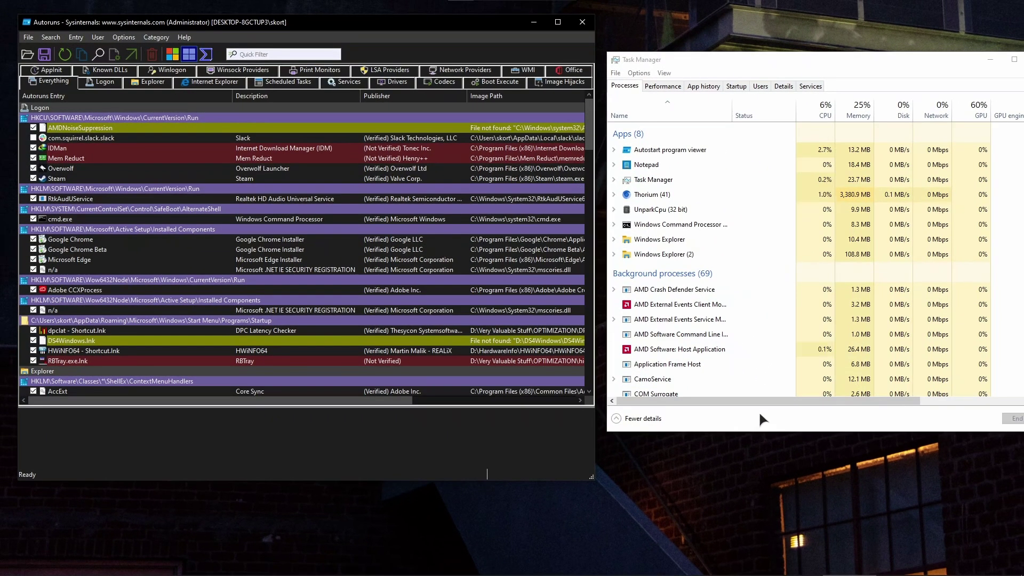
- Switch to Task Manager and review the CPU performance, the running processes and the startup apps
click(663, 87)
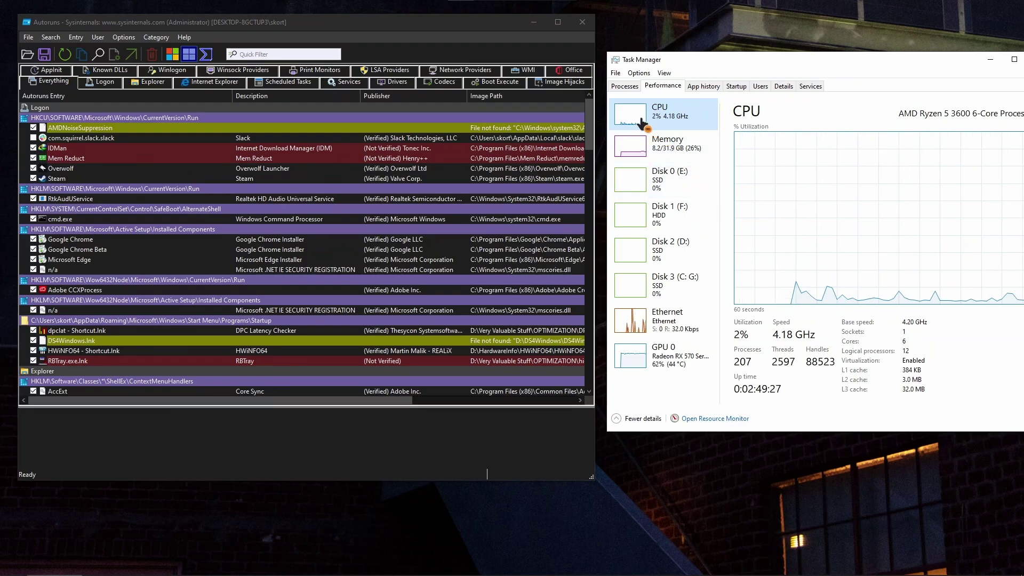
click(626, 86)
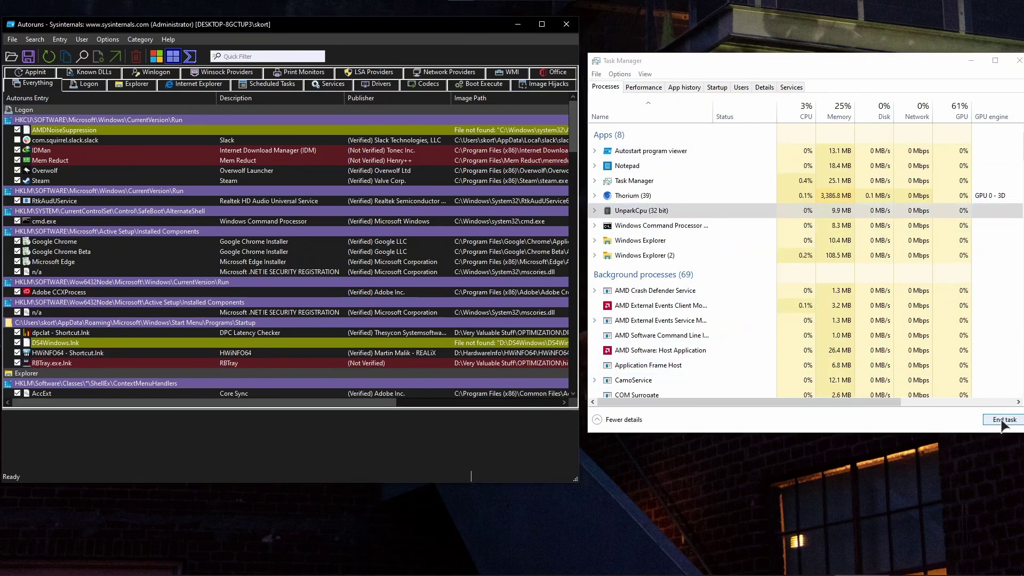
click(719, 88)
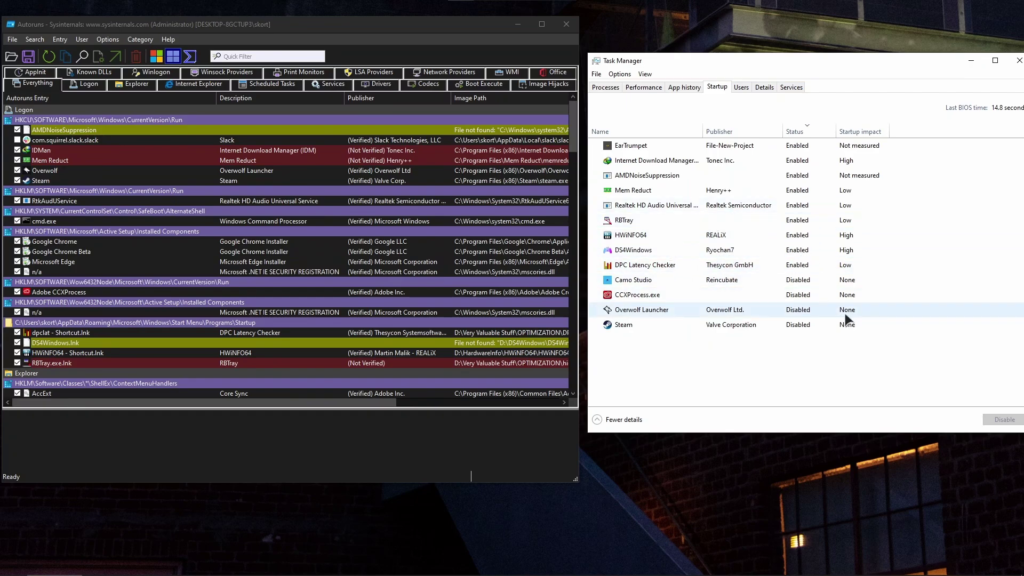
click(709, 221)
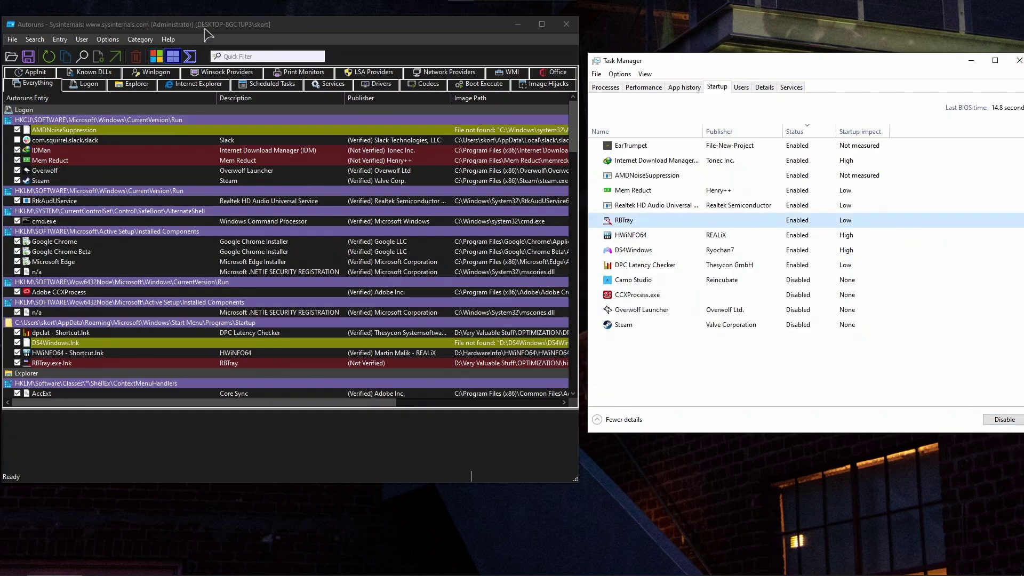
- Switch to Autoruns and disable the Adobe CCXProcess logon entry
drag(245, 30, 251, 32)
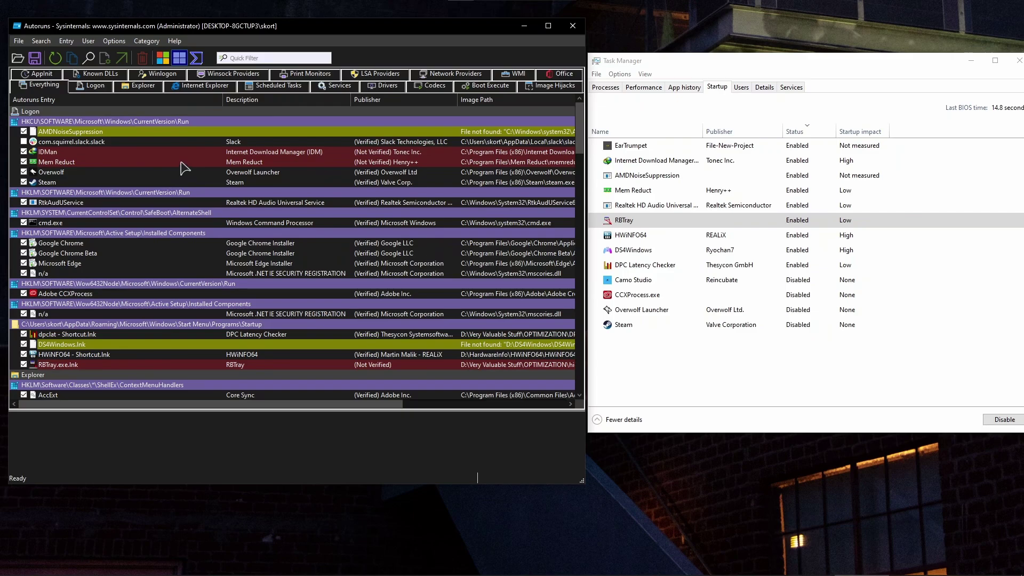
click(99, 88)
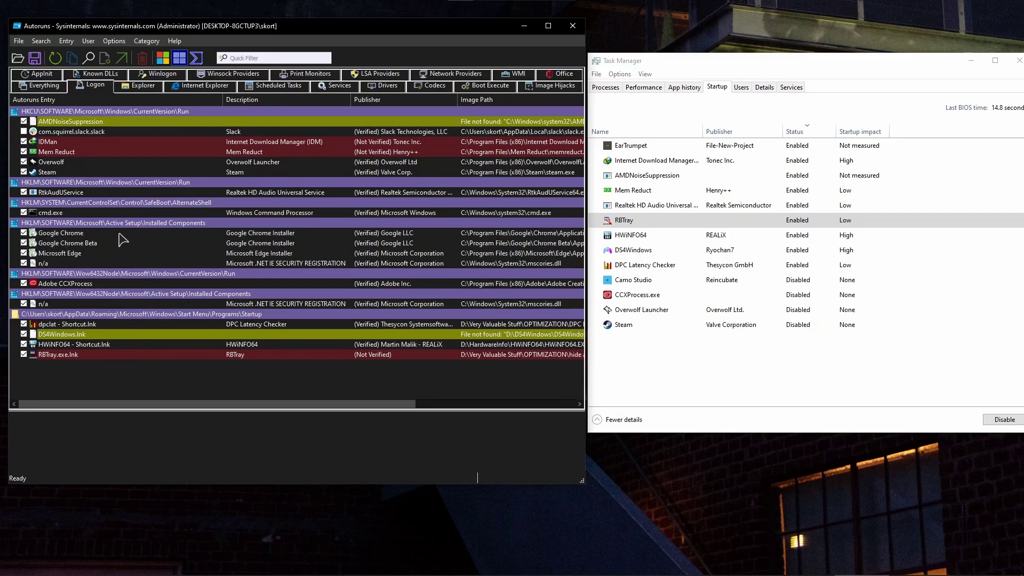
click(23, 284)
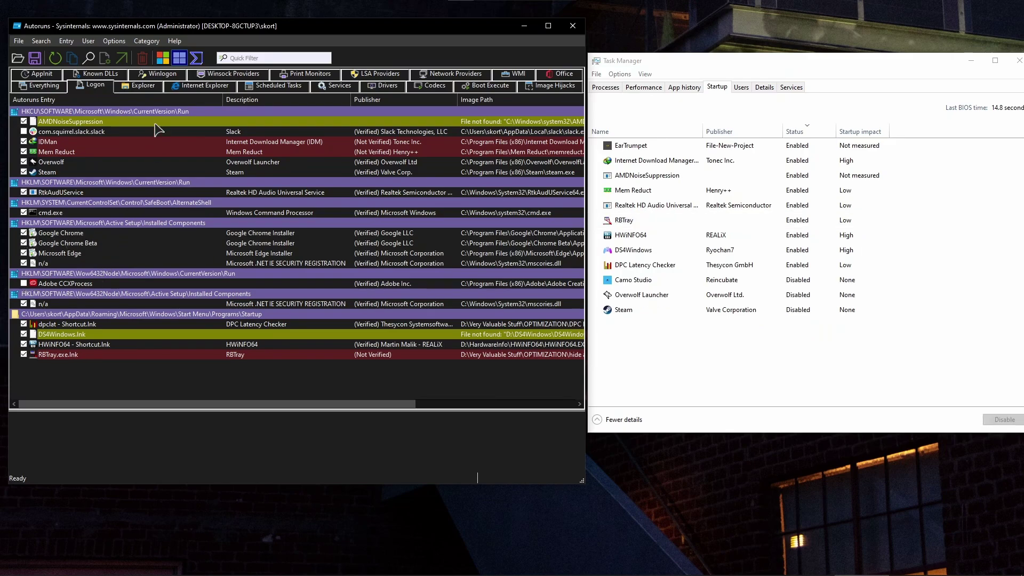
- Review the scheduled tasks in Autoruns and disable the edgeupdate and edgeupdatem services
click(268, 86)
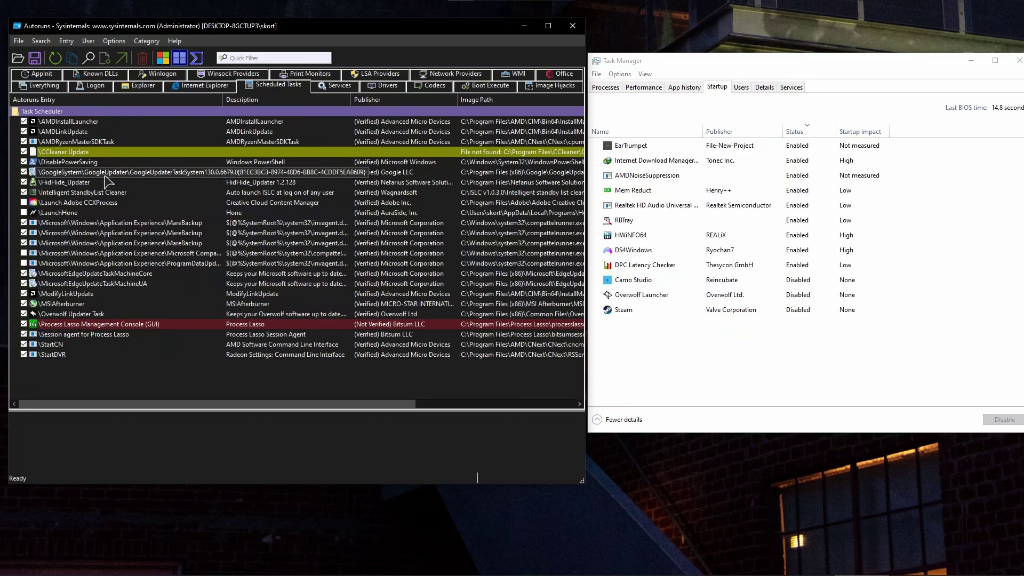
click(337, 87)
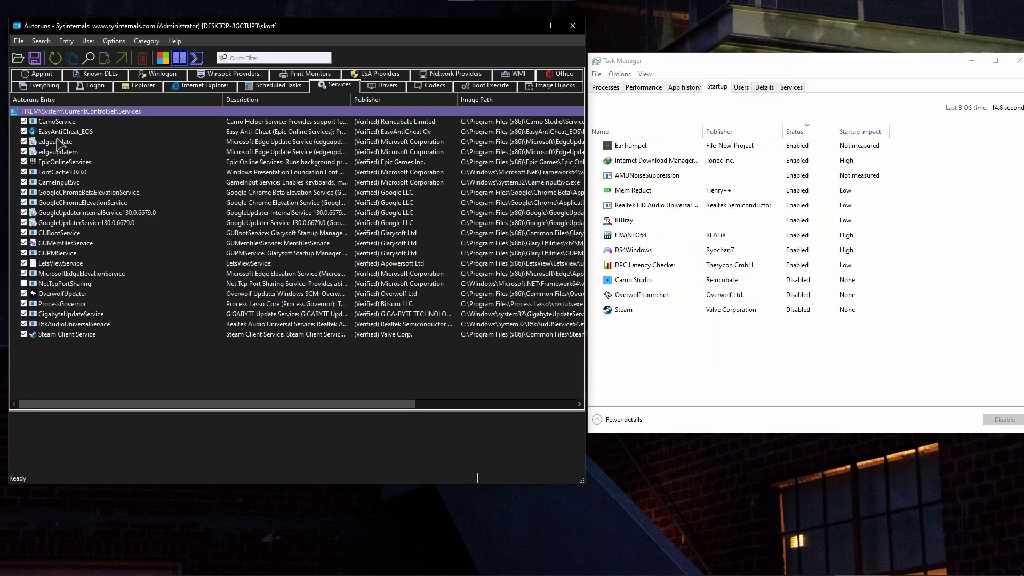
click(23, 142)
click(24, 152)
click(53, 162)
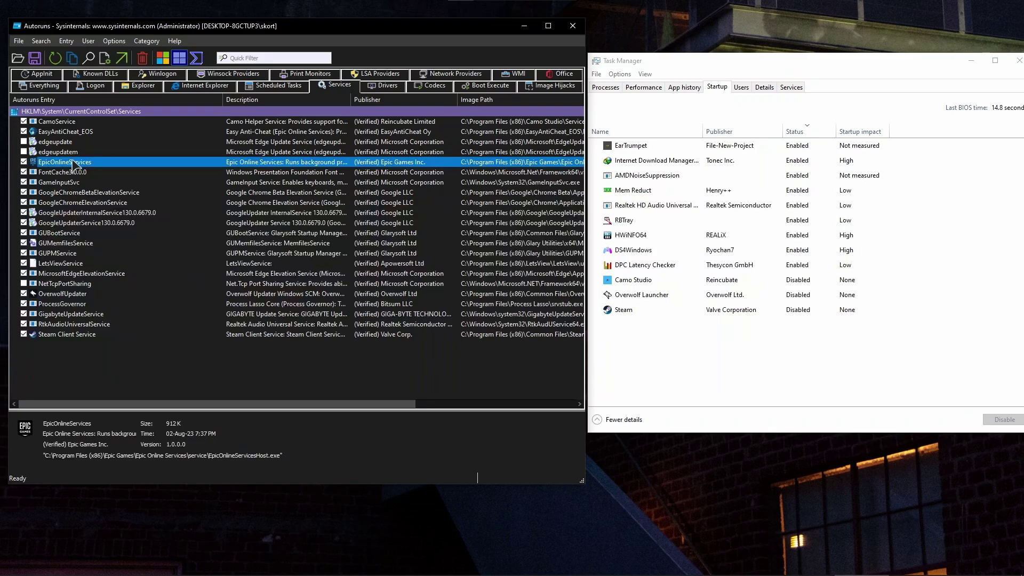
click(118, 223)
click(88, 368)
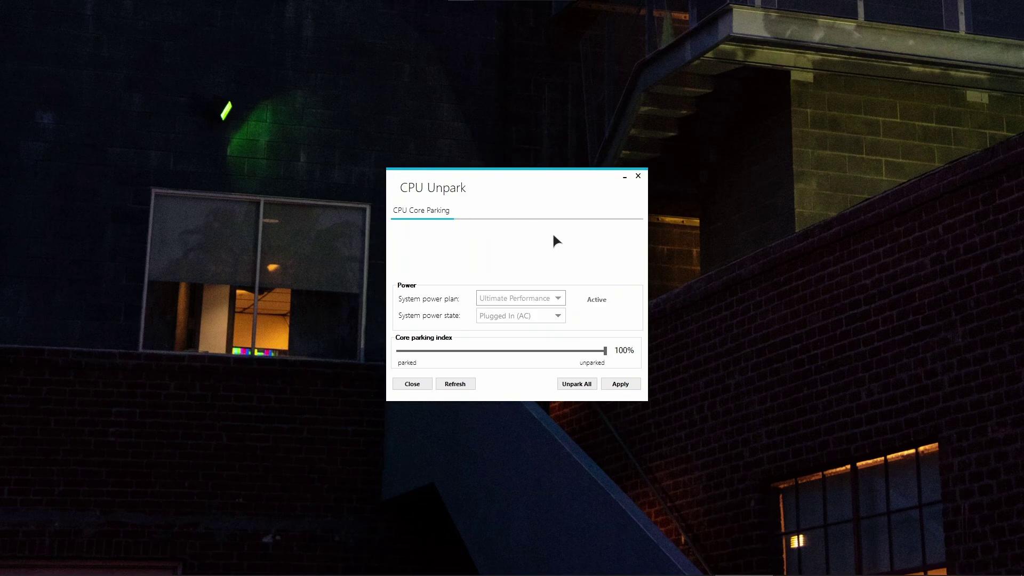
drag(522, 185, 522, 189)
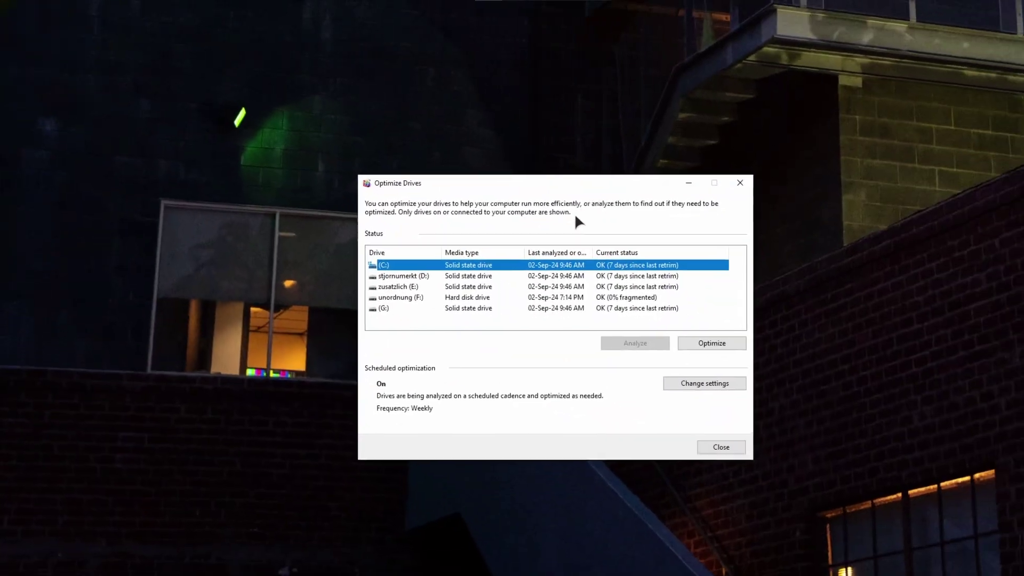
drag(539, 169, 516, 163)
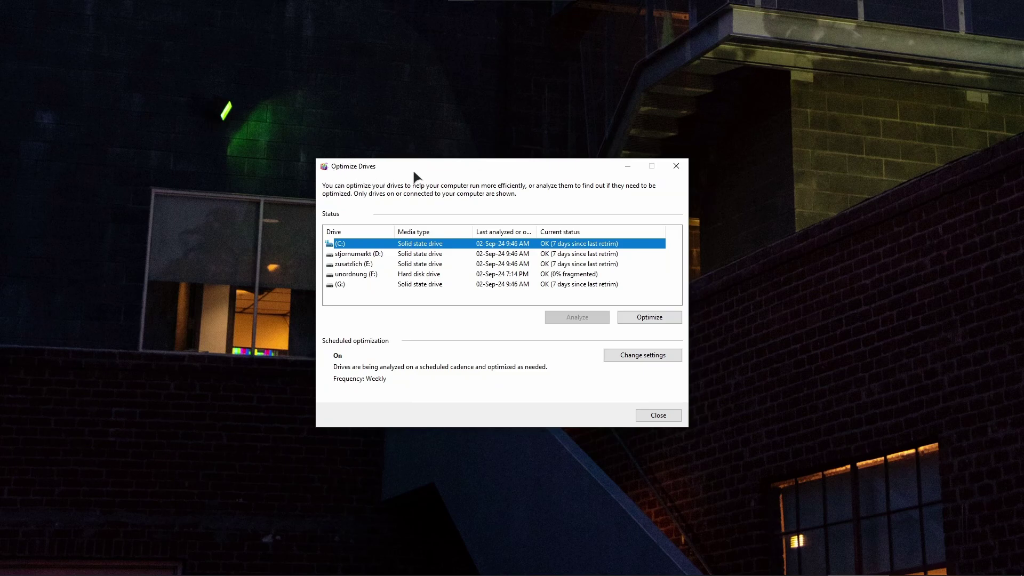
drag(505, 167, 518, 170)
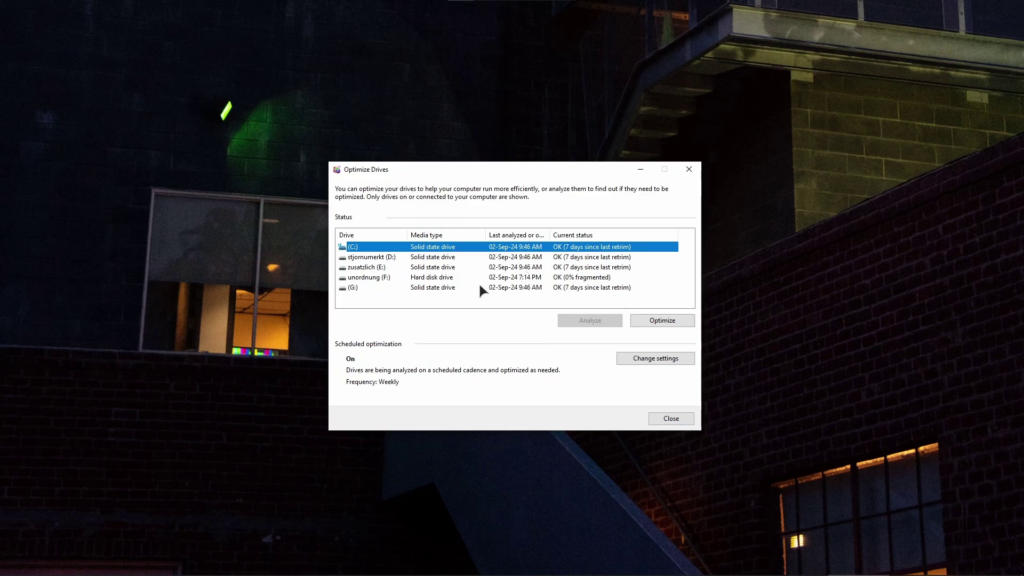
- Analyze the hard disk drive unordnung (F:) in Optimize Drives, then clear the drive selection
click(440, 280)
click(460, 246)
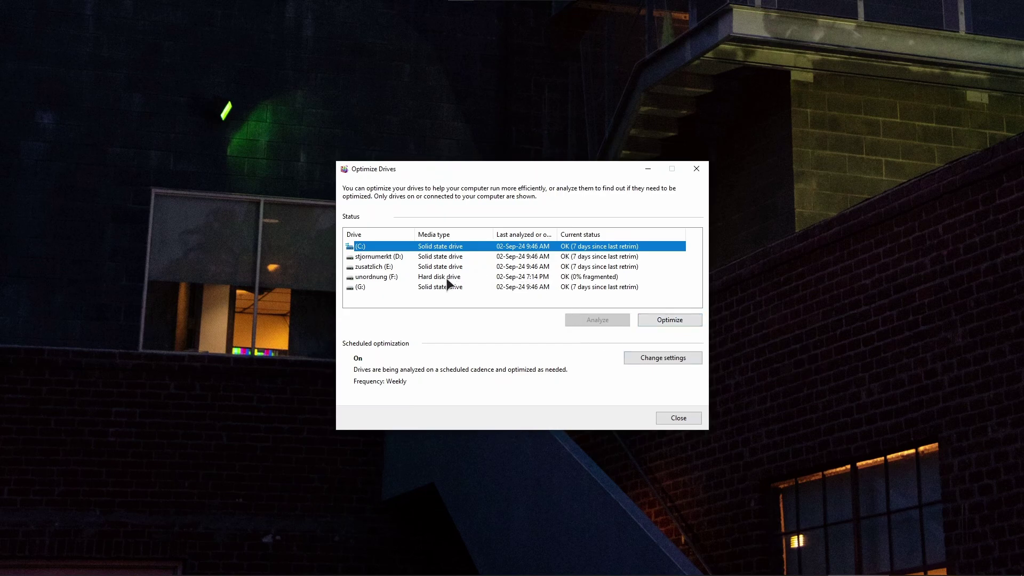
click(521, 278)
click(599, 319)
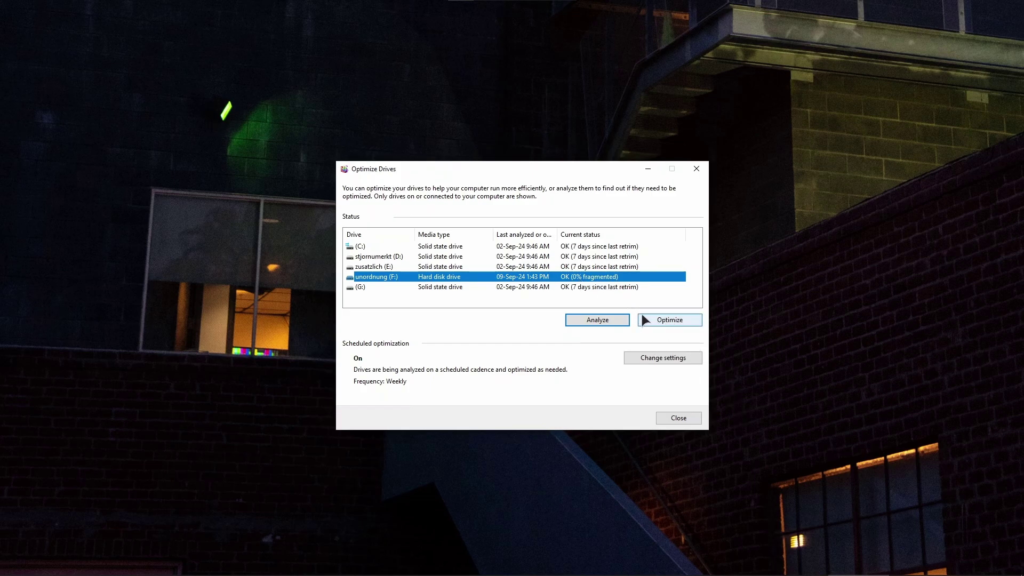
click(482, 300)
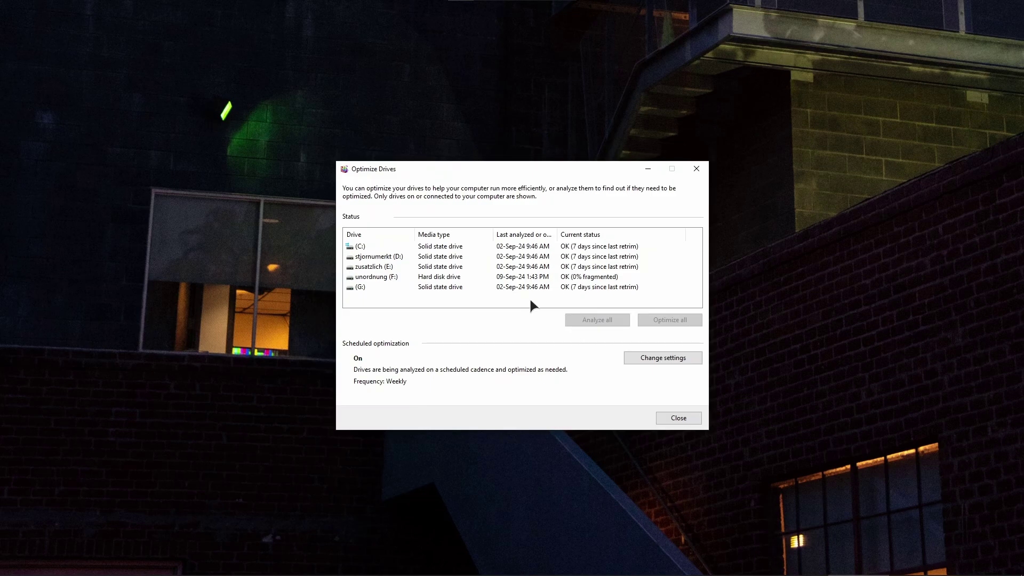